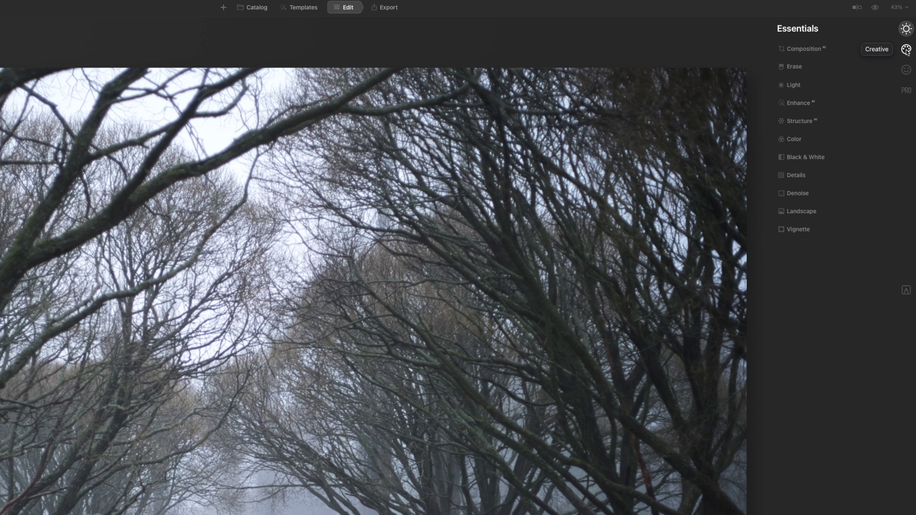
# Step through the older panel's Creative, Portrait and Professional tool groups.
pyautogui.click(906, 49)
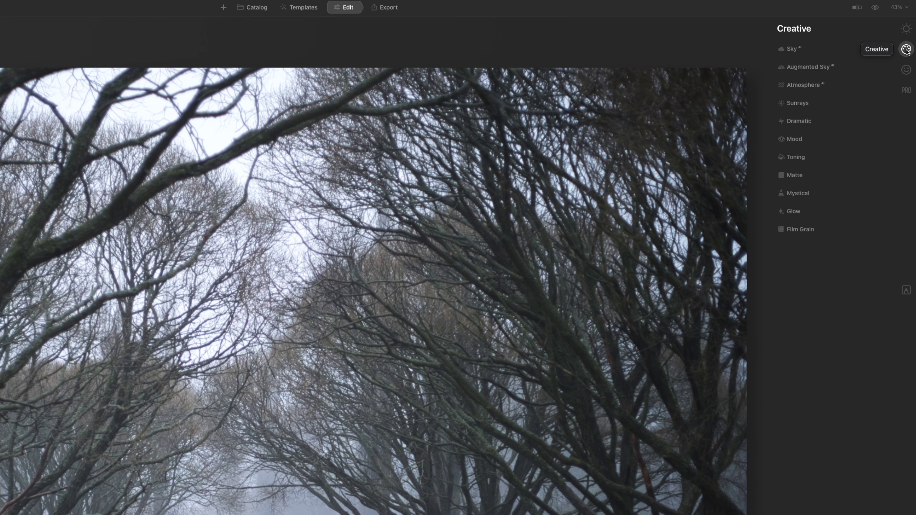
pyautogui.click(907, 70)
pyautogui.click(907, 91)
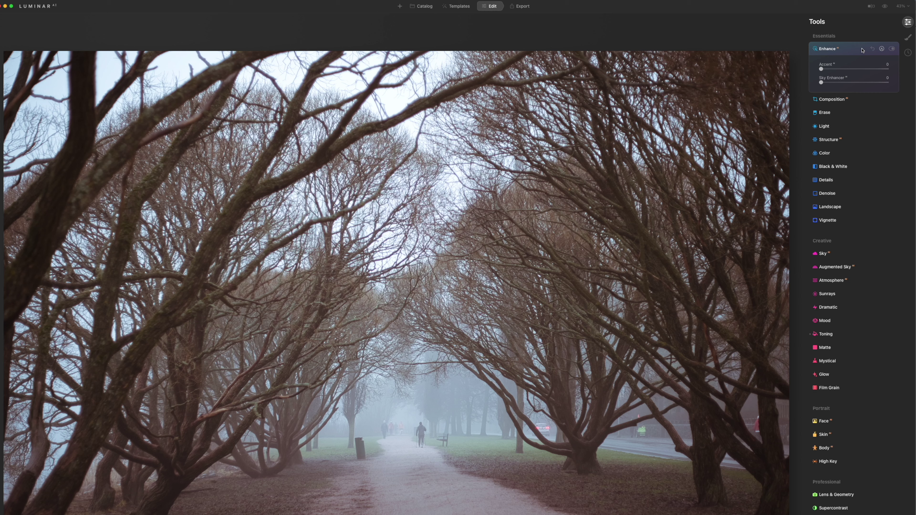
pyautogui.click(862, 50)
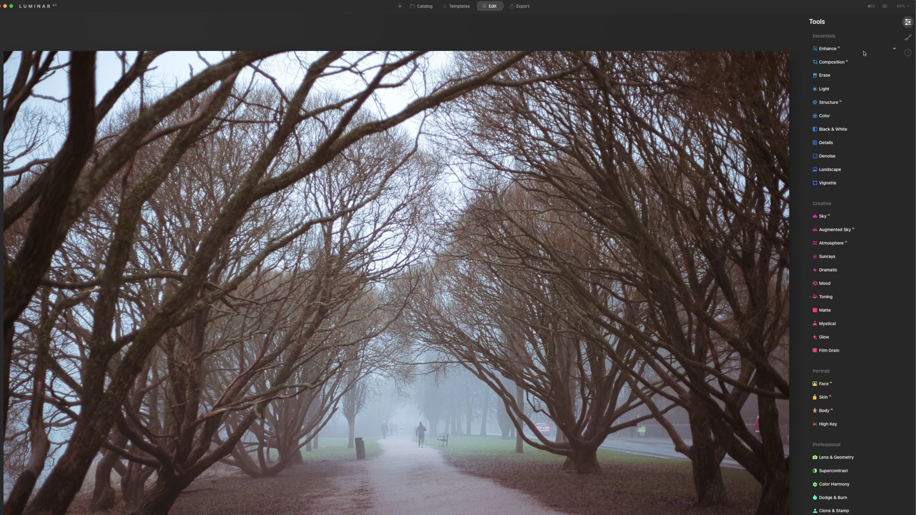
pyautogui.click(868, 130)
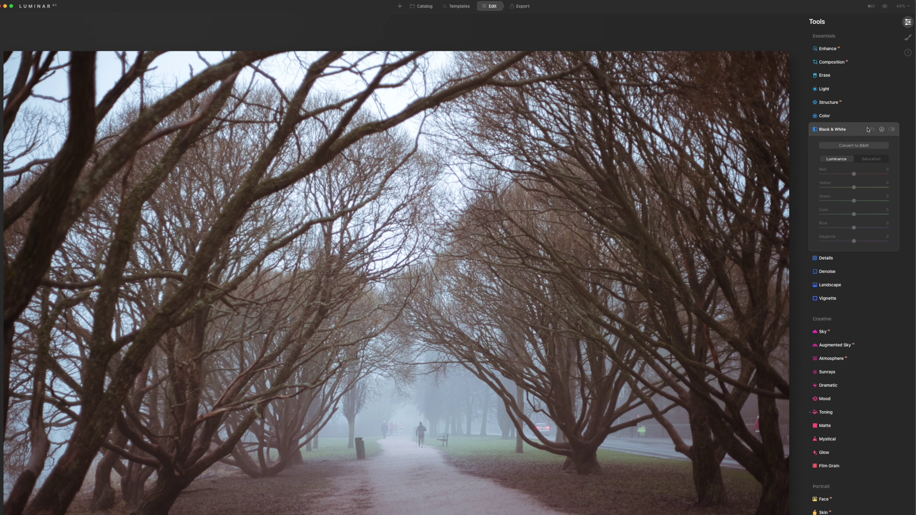
pyautogui.click(868, 130)
pyautogui.click(864, 172)
pyautogui.click(864, 173)
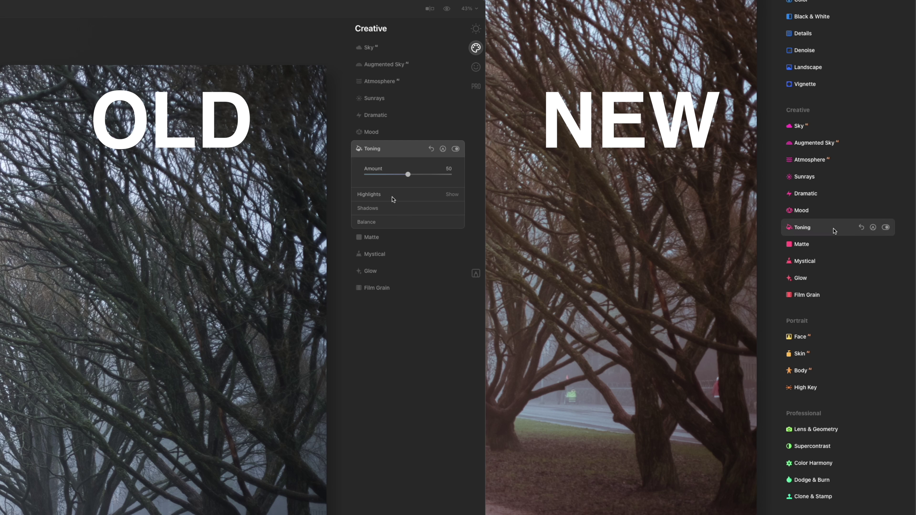
# Open Toning and shift the shadow toning hue from 32 to 72.
pyautogui.click(834, 231)
pyautogui.click(397, 196)
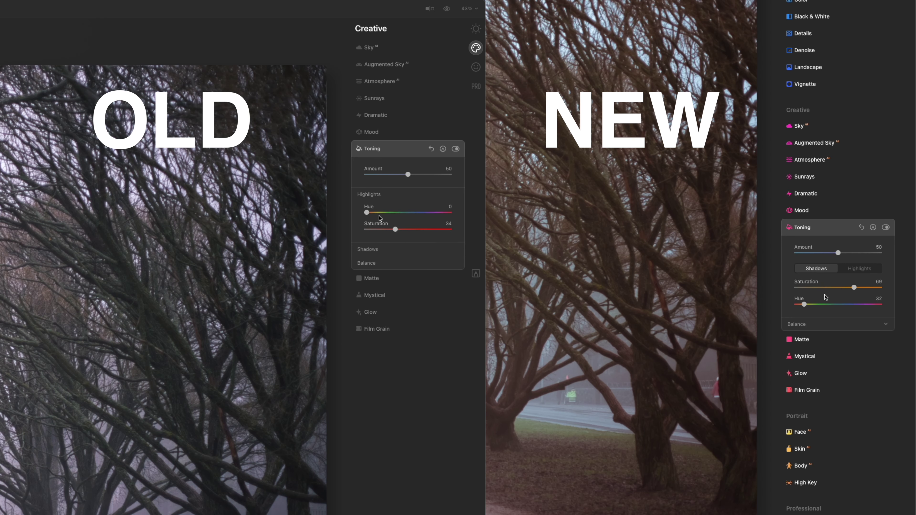
pyautogui.click(406, 255)
pyautogui.moveTo(806, 305); pyautogui.dragTo(817, 306)
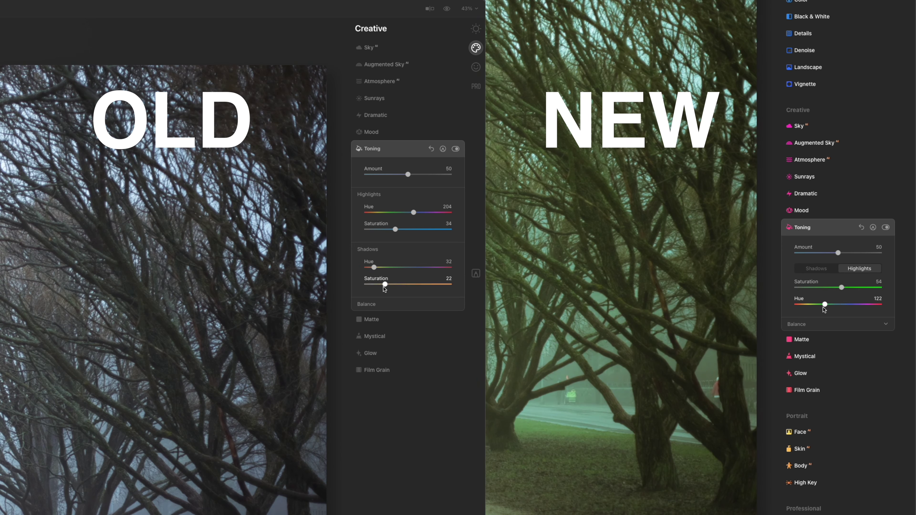
# Sweep the toning Balance slider back and forth, settling at -36 for warmer, greener tones.
pyautogui.click(839, 325)
pyautogui.click(389, 306)
pyautogui.moveTo(841, 345); pyautogui.dragTo(826, 345)
pyautogui.moveTo(408, 323); pyautogui.dragTo(404, 322)
pyautogui.moveTo(826, 345); pyautogui.dragTo(866, 345)
pyautogui.moveTo(404, 322); pyautogui.dragTo(388, 324)
pyautogui.moveTo(866, 345); pyautogui.dragTo(825, 345)
pyautogui.moveTo(387, 323); pyautogui.dragTo(437, 321)
pyautogui.moveTo(825, 344); pyautogui.dragTo(860, 343)
pyautogui.moveTo(423, 321); pyautogui.dragTo(372, 323)
pyautogui.moveTo(854, 344); pyautogui.dragTo(821, 346)
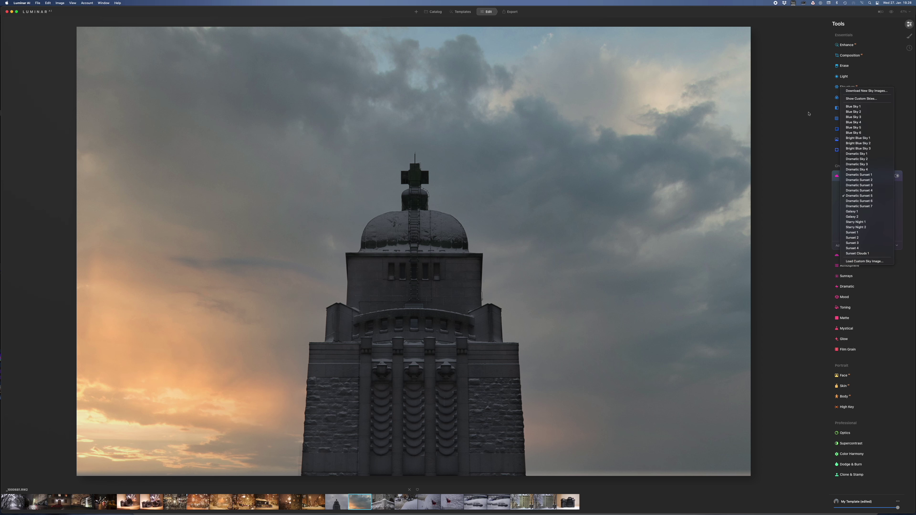
pyautogui.rightClick(605, 324)
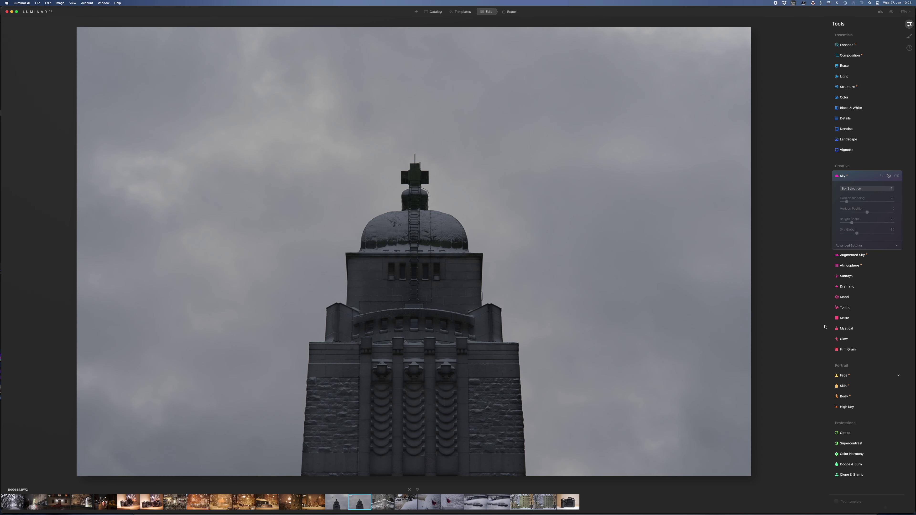
# Try Dramatic Sky 2 and the Dramatic Sunset skies, ending on a starry night sky.
pyautogui.click(867, 189)
pyautogui.click(859, 254)
pyautogui.click(863, 191)
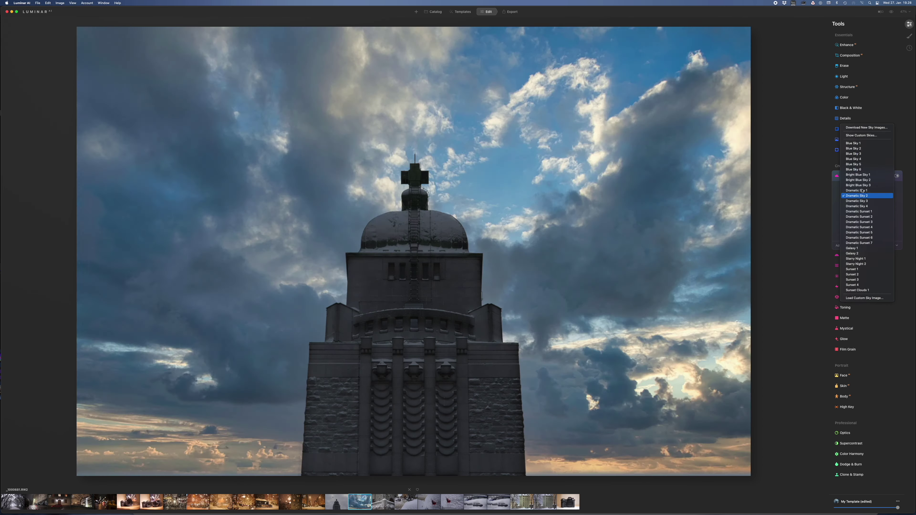
pyautogui.press('Down')
pyautogui.press('Down')
pyautogui.press('Down')
pyautogui.press('Down')
pyautogui.press('Down')
pyautogui.press('Return')
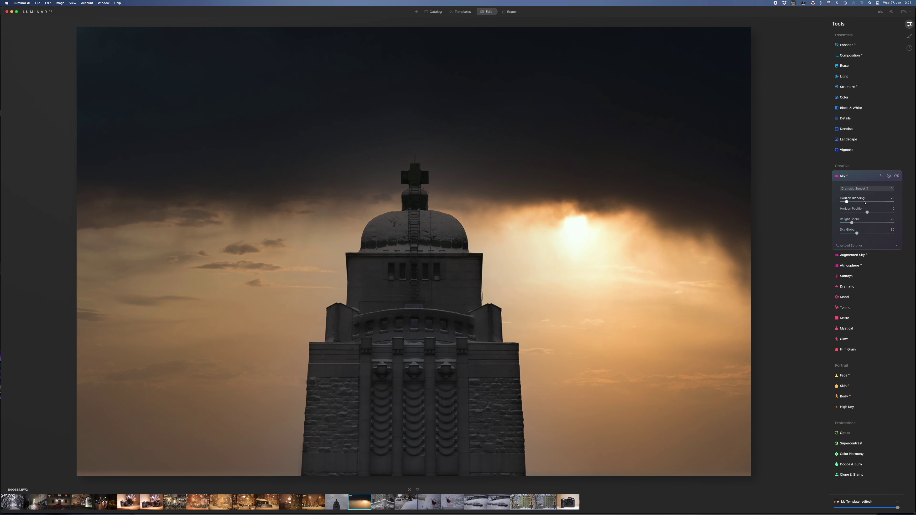
pyautogui.press('Down')
pyautogui.press('Down')
pyautogui.press('Down')
pyautogui.press('Down')
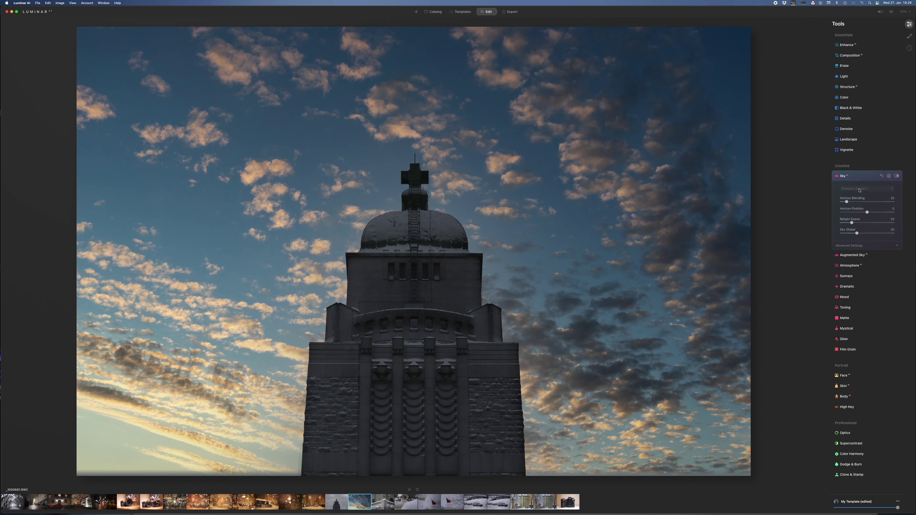
pyautogui.press('Down')
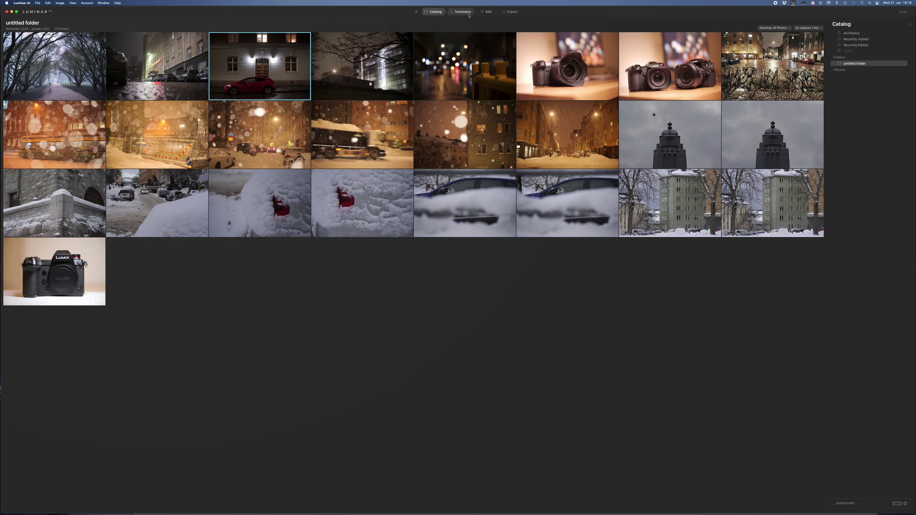
# Give the red car photo the Old Town look from the Urban Style templates.
pyautogui.click(469, 14)
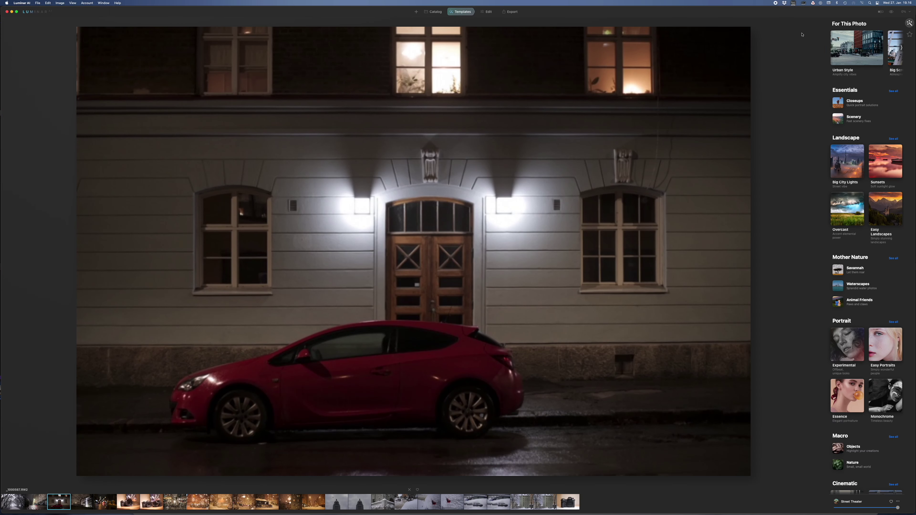
pyautogui.click(850, 60)
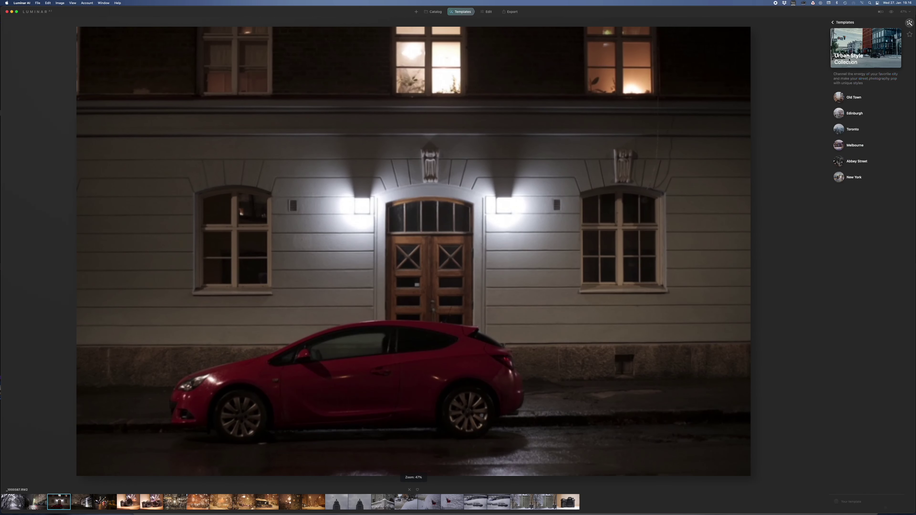
pyautogui.click(866, 97)
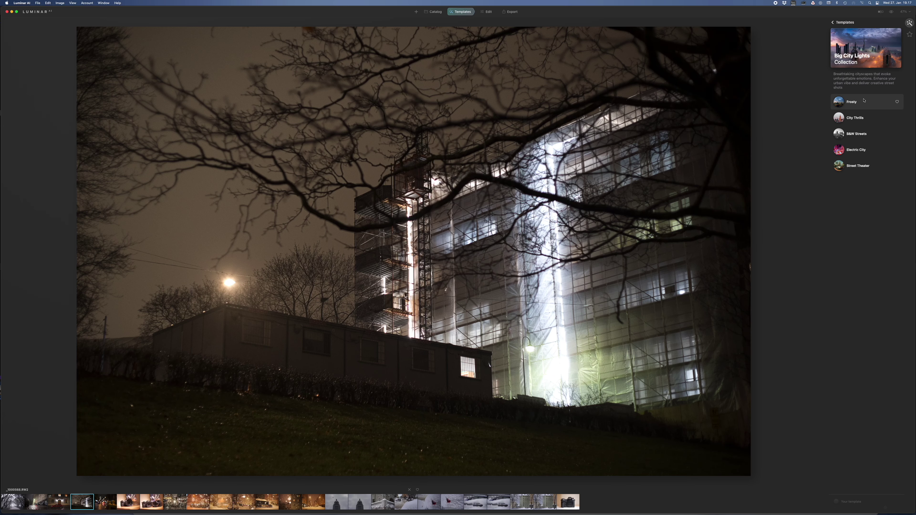
# Preview City Thrills, B&W Streets and Electric City, then apply Street Theater to the lit building.
pyautogui.click(855, 118)
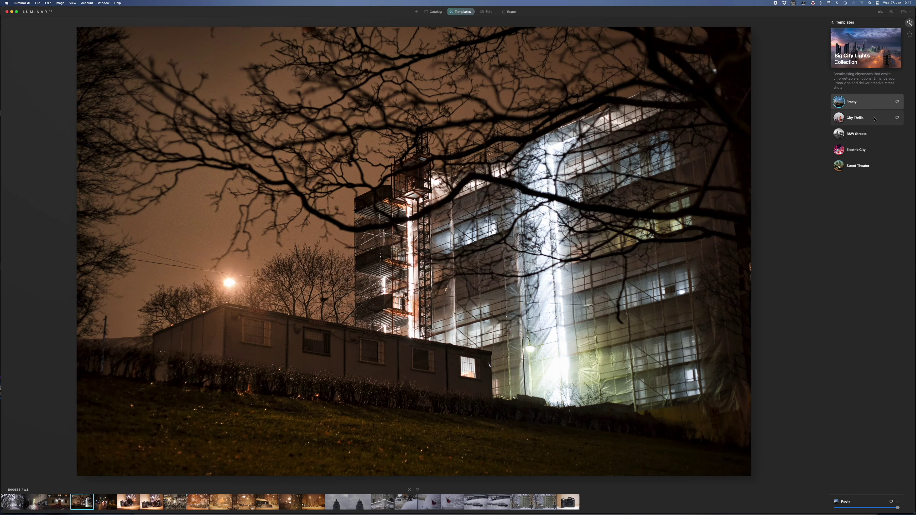
pyautogui.click(872, 137)
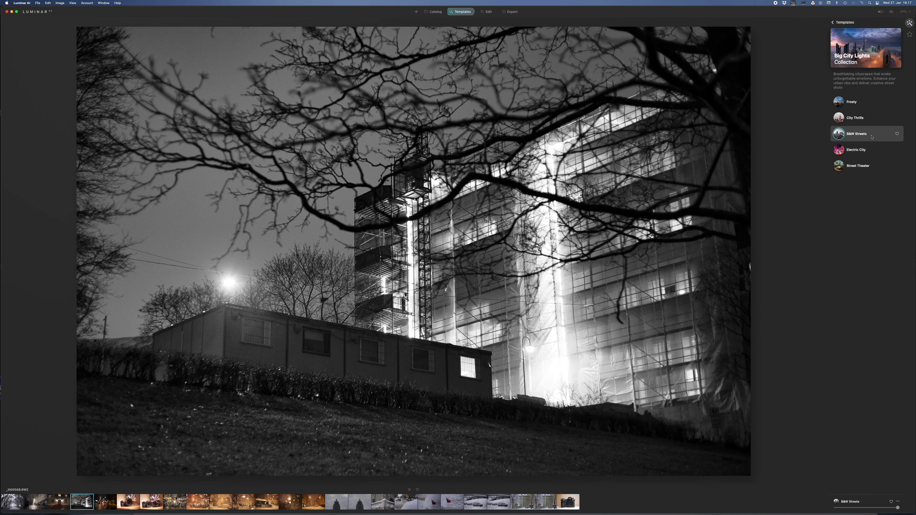
pyautogui.click(873, 150)
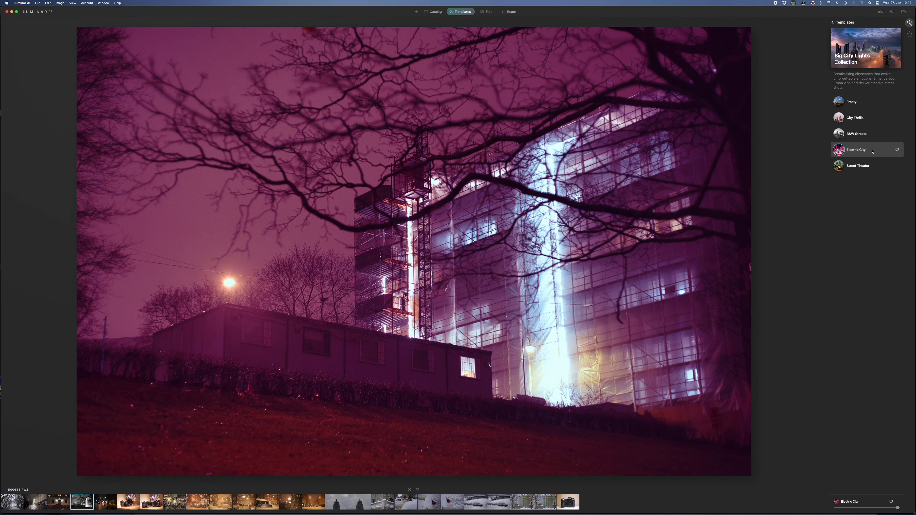
pyautogui.click(876, 168)
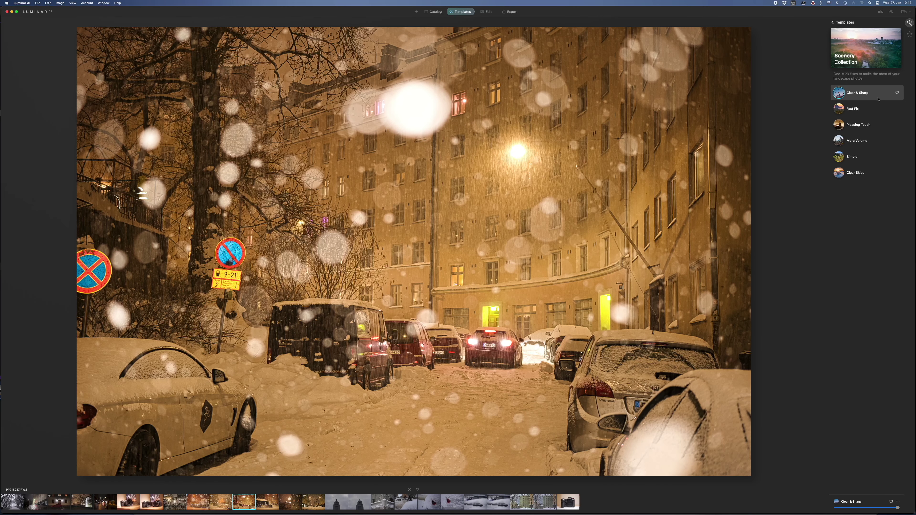
# Preview Fast Fix and More Volume, then apply Clear Skies to the snowy street.
pyautogui.click(875, 109)
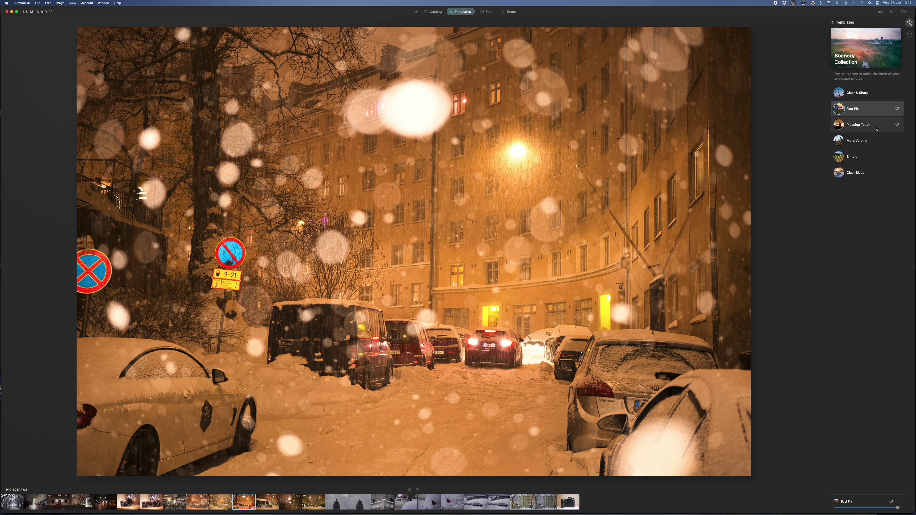
pyautogui.click(875, 141)
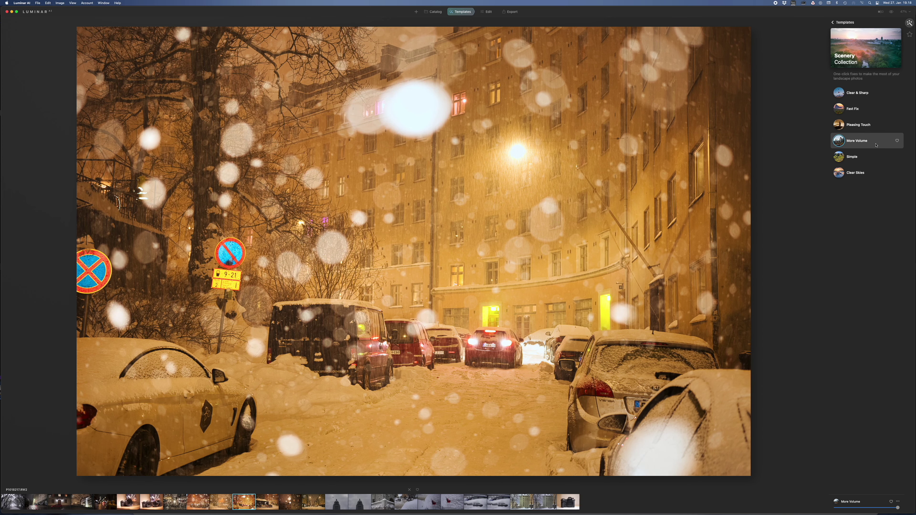
pyautogui.click(873, 158)
pyautogui.click(870, 175)
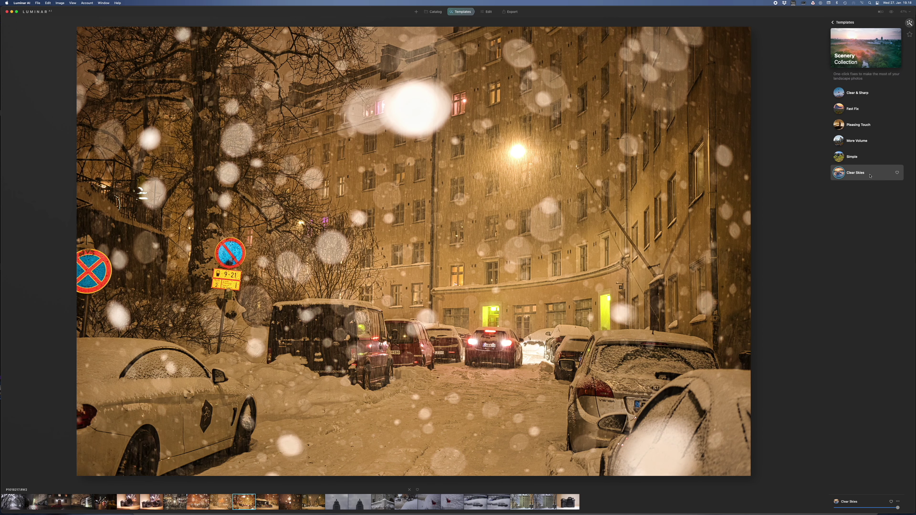